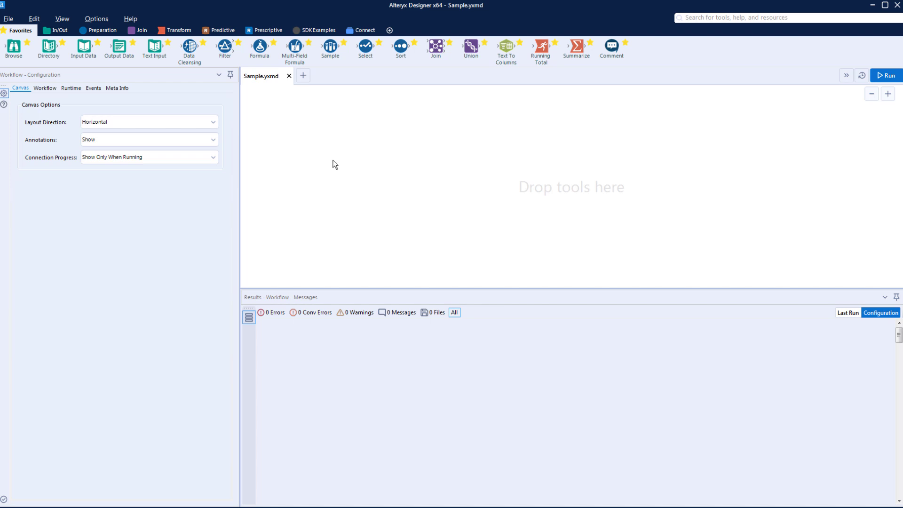
- Add an Input Data tool to the empty canvas and connect it to the recent USPresidents.yxdb sample file
{"action": "left_click", "coordinate": [61, 32]}
{"action": "left_click_drag", "start_coordinate": [118, 47], "coordinate": [331, 136]}
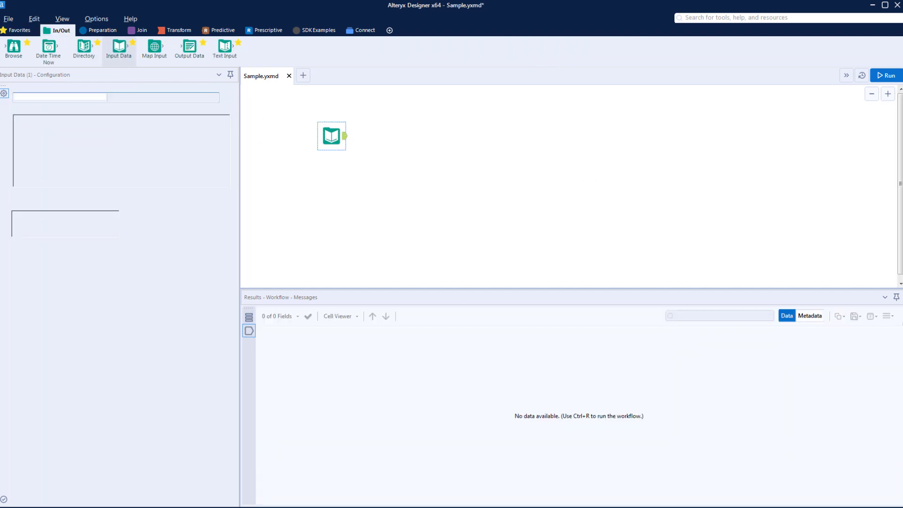
{"action": "left_click", "coordinate": [226, 98]}
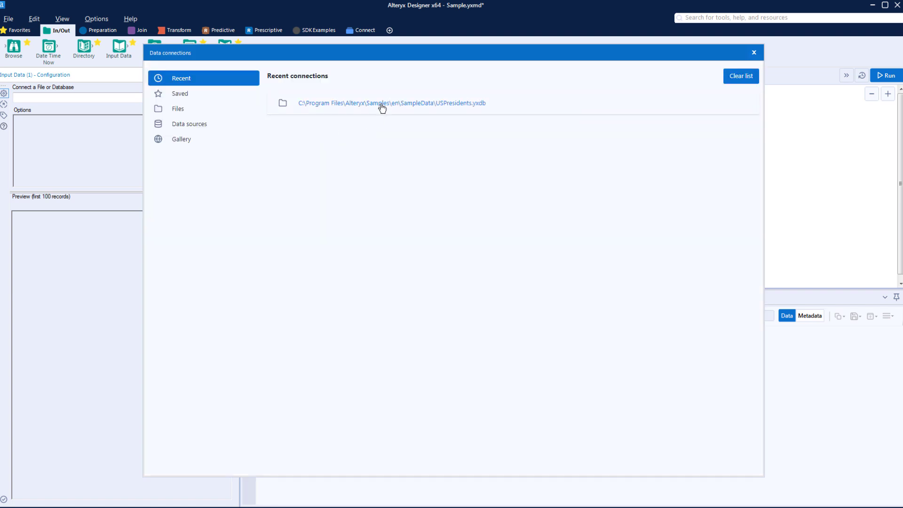
{"action": "left_click", "coordinate": [382, 105]}
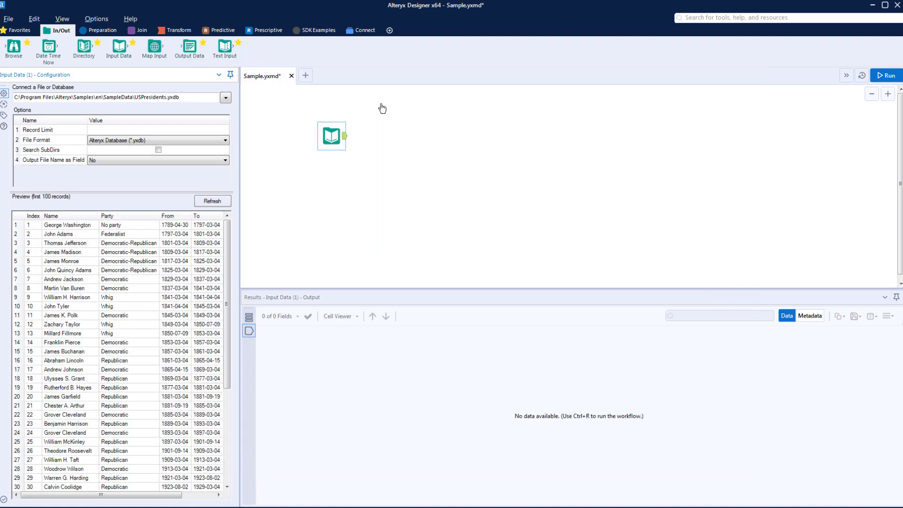
{"action": "left_click_drag", "start_coordinate": [225, 275], "coordinate": [222, 254]}
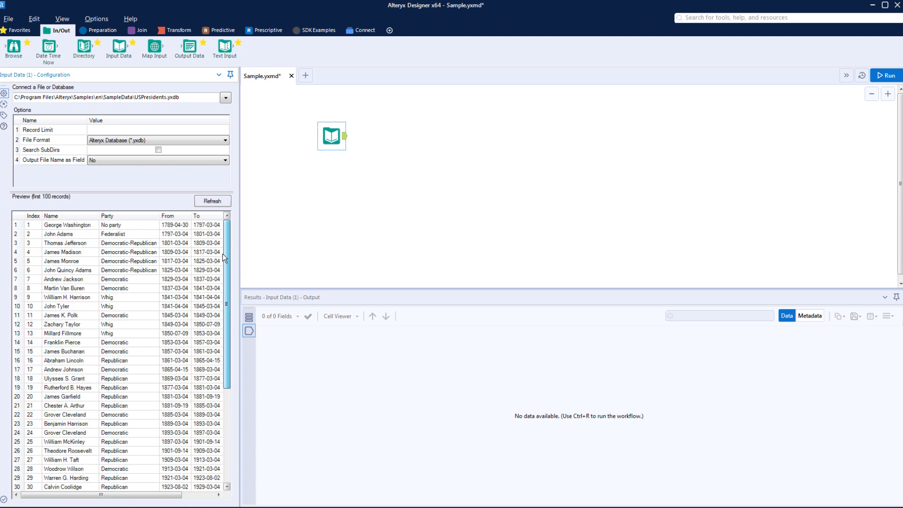
- Connect a Sample tool to the Input Data output and set it to First N rows with N = 5
{"action": "left_click", "coordinate": [96, 30]}
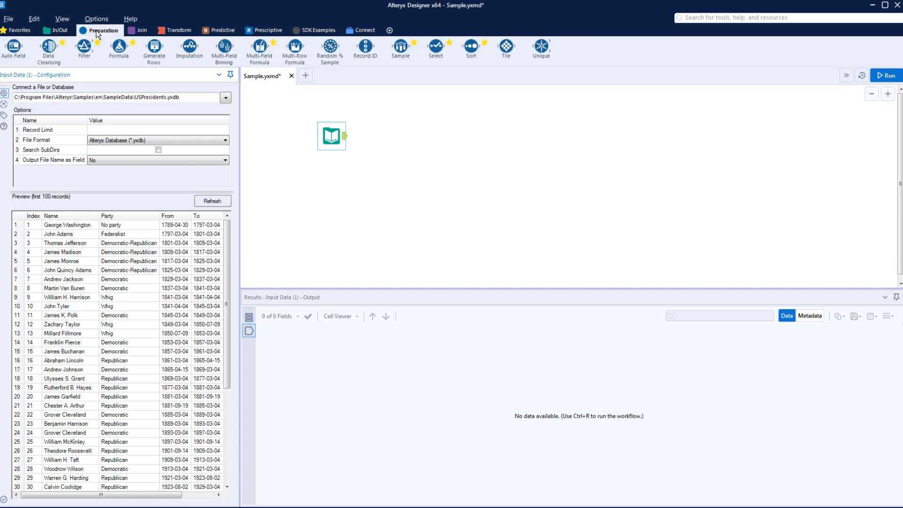
{"action": "left_click_drag", "start_coordinate": [401, 46], "coordinate": [391, 135]}
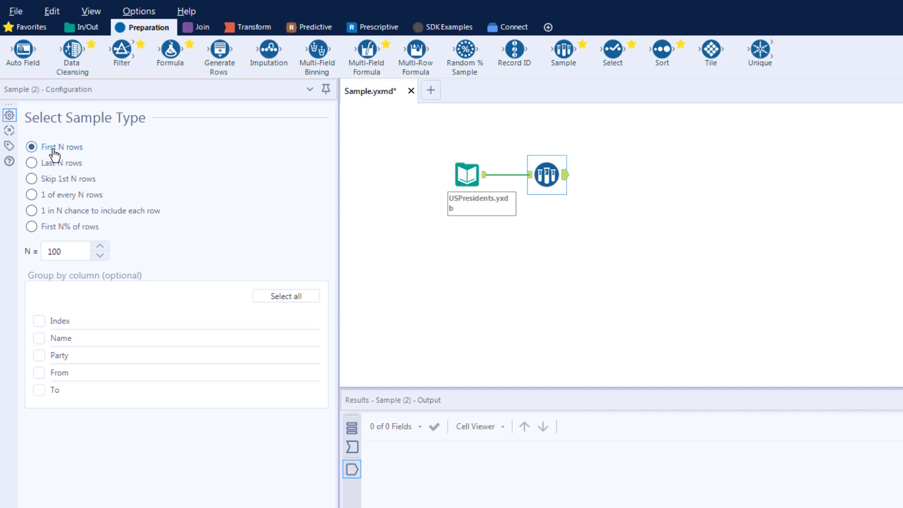
{"action": "left_click", "coordinate": [32, 147]}
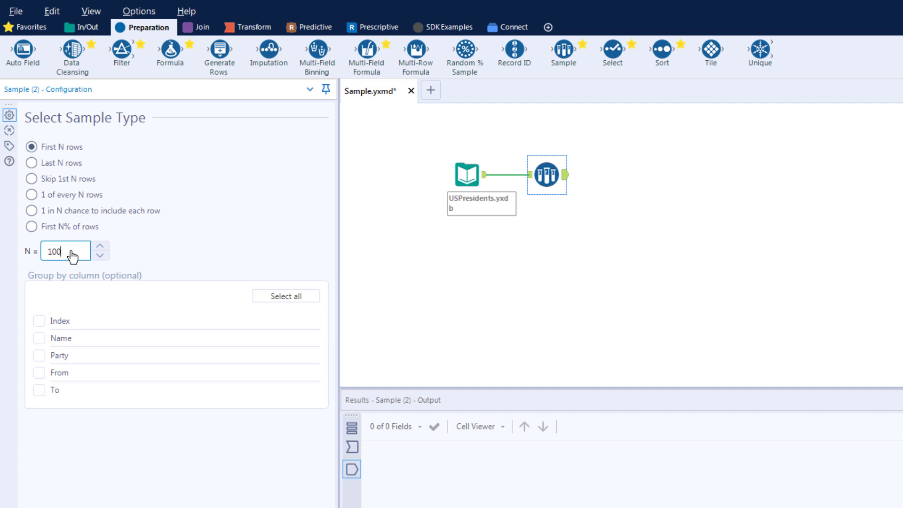
{"action": "key", "text": "BackSpace"}
{"action": "key", "text": "BackSpace"}
{"action": "key", "text": "BackSpace"}
{"action": "type", "text": "5"}
- Add a Browse tool after the Sample tool and run the workflow
{"action": "left_click", "coordinate": [563, 184]}
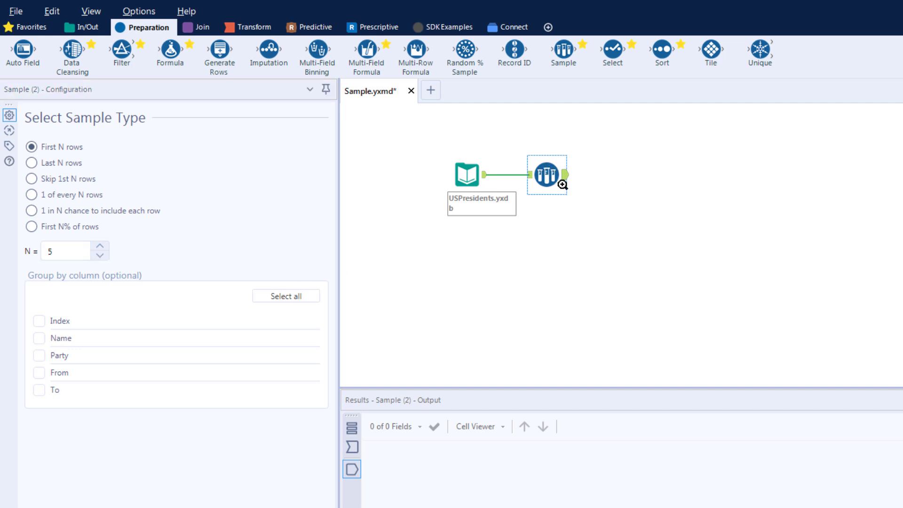
{"action": "right_click", "coordinate": [563, 184]}
{"action": "left_click", "coordinate": [624, 373]}
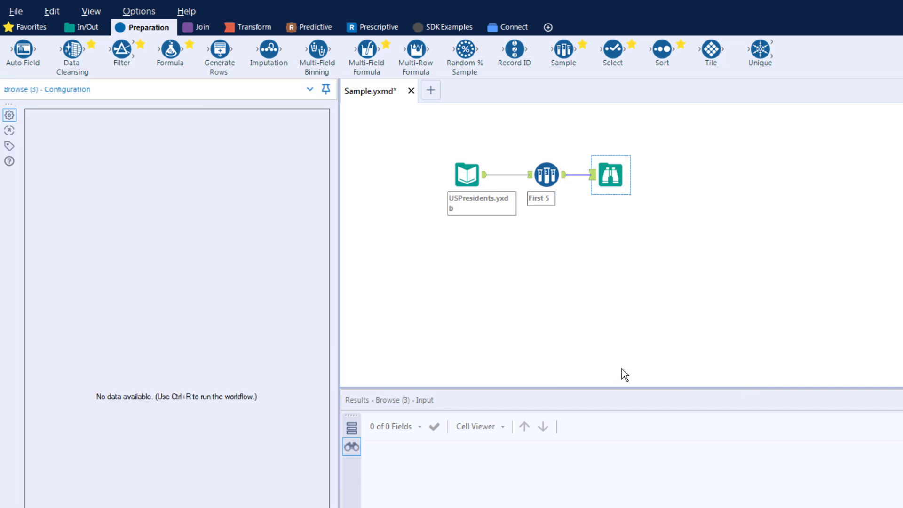
{"action": "key", "text": "ctrl+r"}
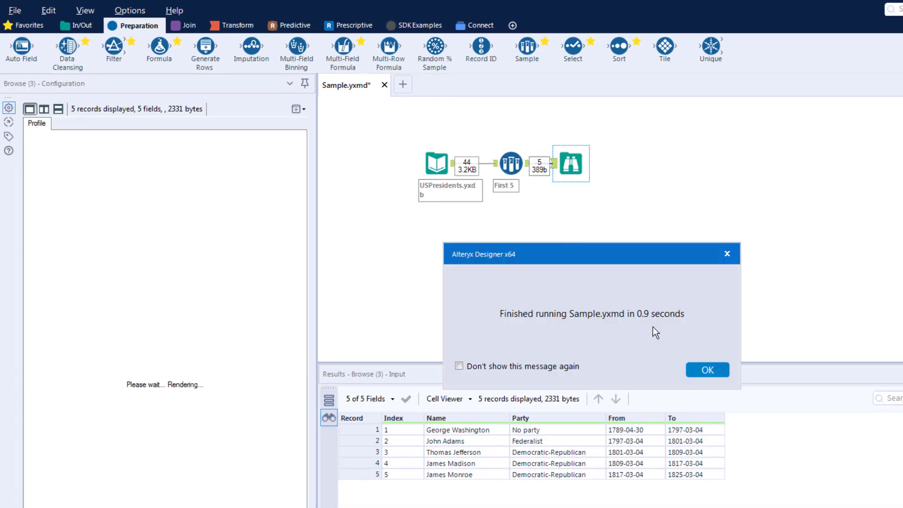
{"action": "left_click", "coordinate": [707, 370]}
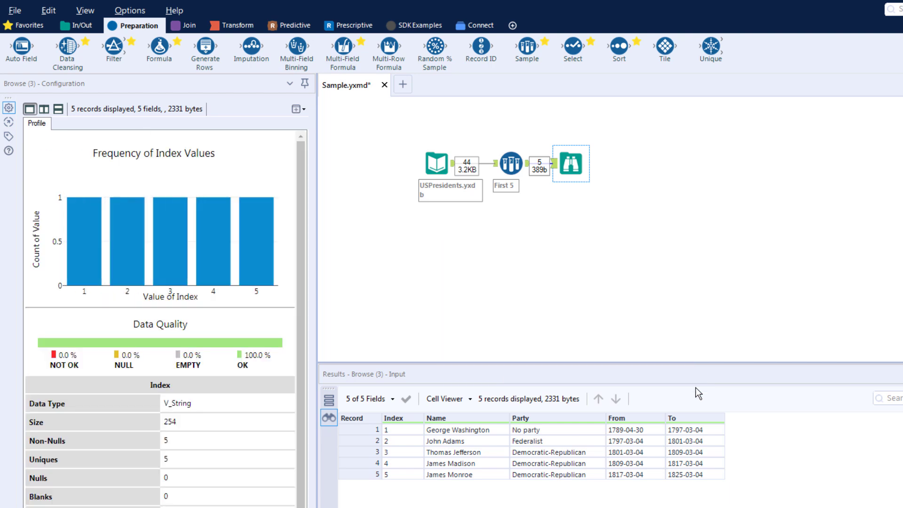
- Compare the Input Data tool's output records with the sampled records in the Browse tool
{"action": "left_click", "coordinate": [453, 166]}
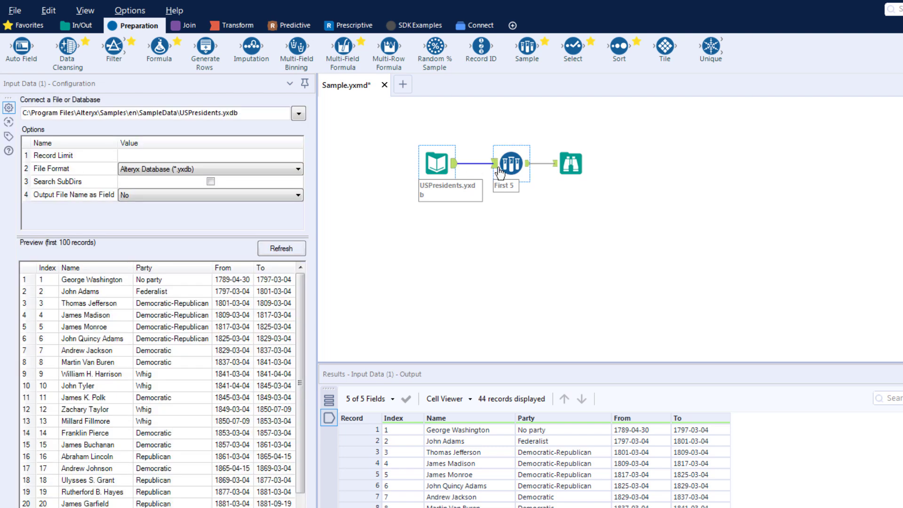
{"action": "left_click", "coordinate": [568, 163]}
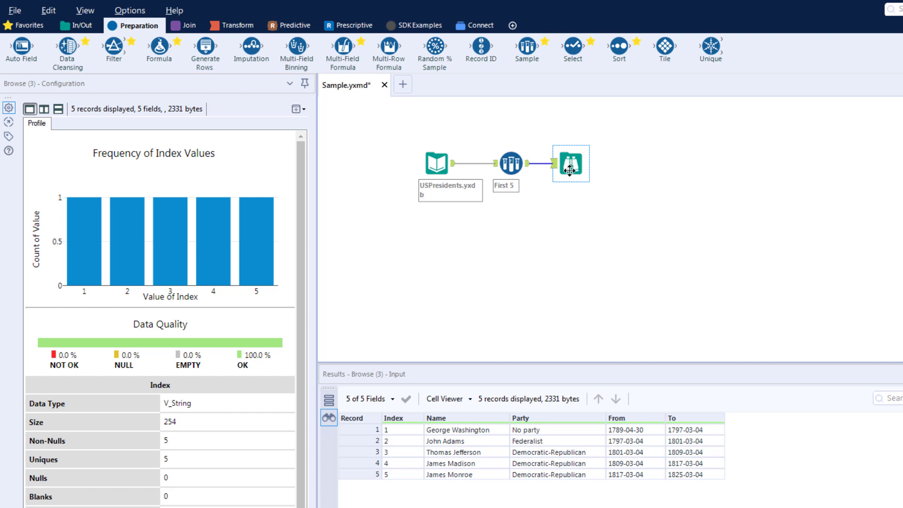
{"action": "left_click", "coordinate": [454, 170]}
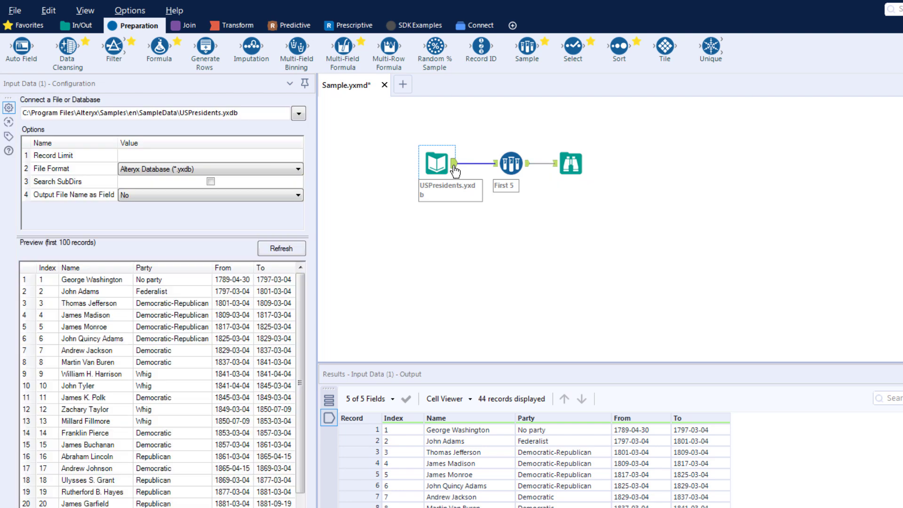
{"action": "left_click", "coordinate": [572, 169]}
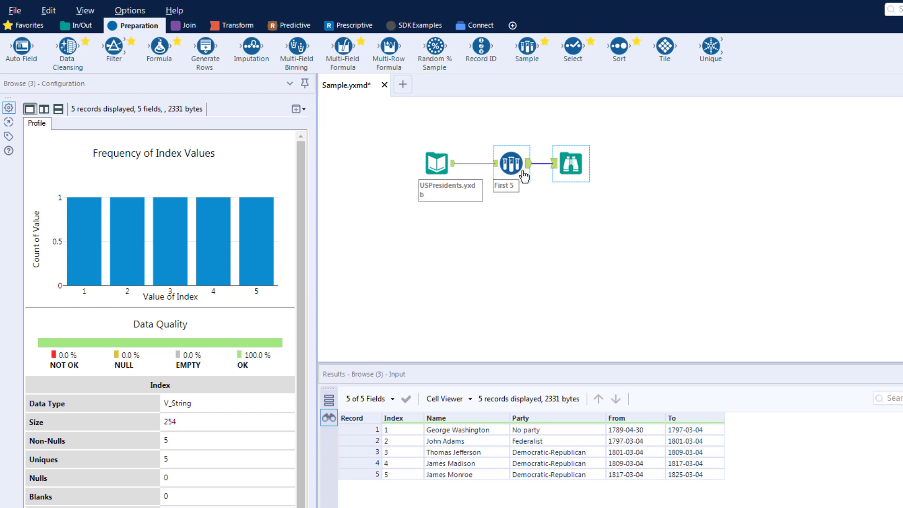
- Change the Sample tool to Last N rows with N = 3, run the workflow and view the Browse results
{"action": "left_click", "coordinate": [510, 163]}
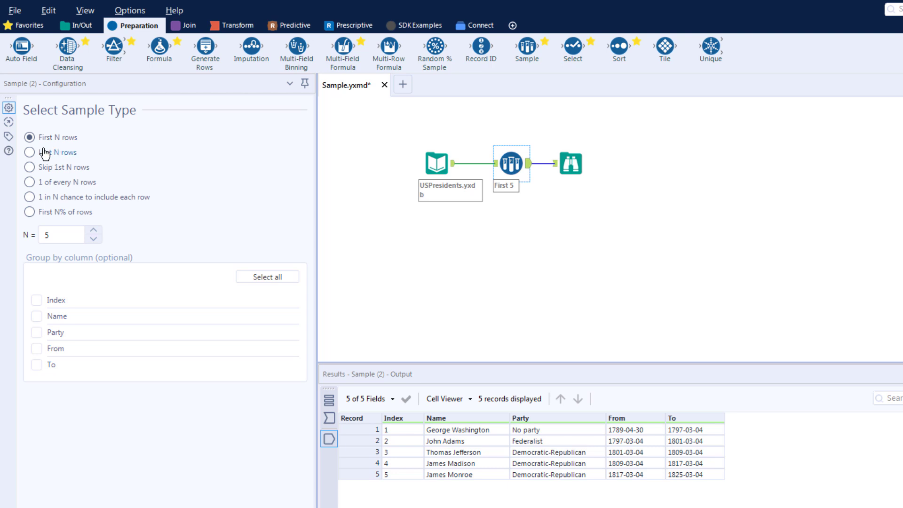
{"action": "left_click", "coordinate": [29, 153]}
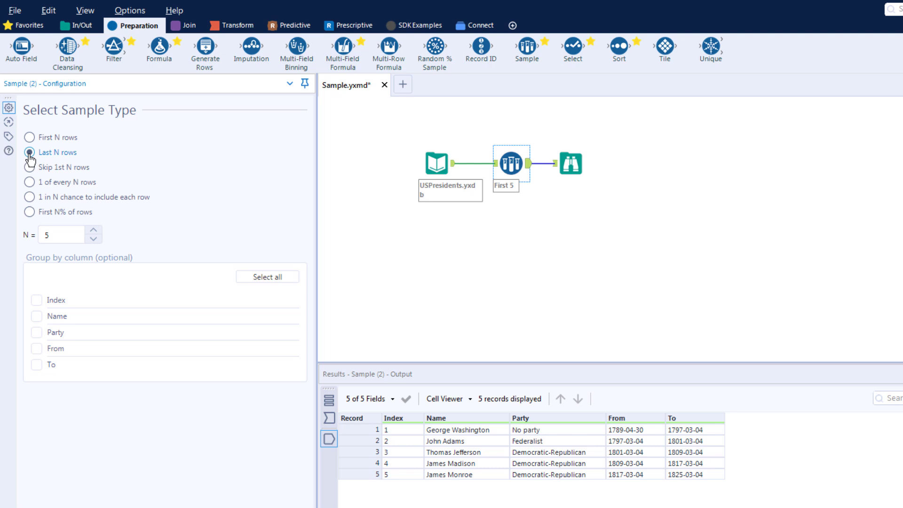
{"action": "double_click", "coordinate": [55, 236]}
{"action": "key", "text": "BackSpace"}
{"action": "type", "text": "3"}
{"action": "left_click", "coordinate": [449, 244]}
{"action": "key", "text": "ctrl+r"}
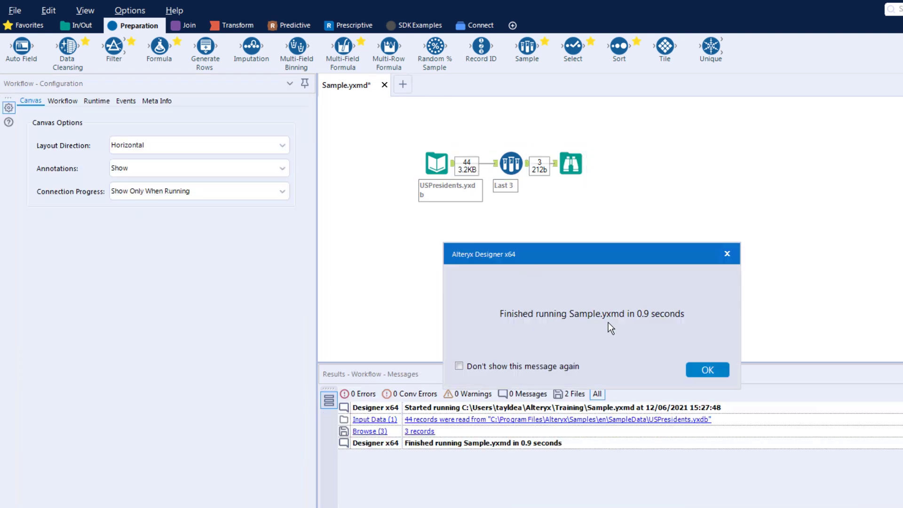
{"action": "left_click", "coordinate": [704, 370]}
{"action": "left_click", "coordinate": [574, 165]}
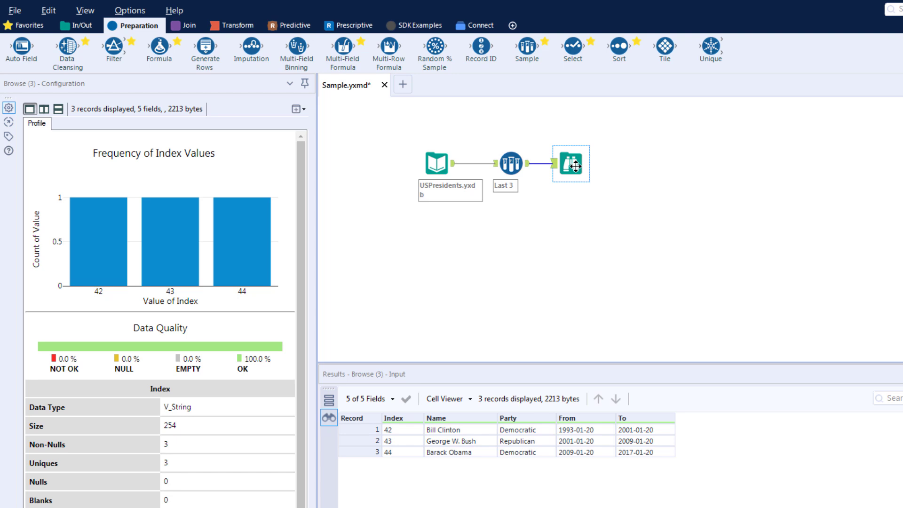
- Set the Sample tool to First N rows grouped by Party, run the workflow and view the Browse results
{"action": "left_click", "coordinate": [510, 164]}
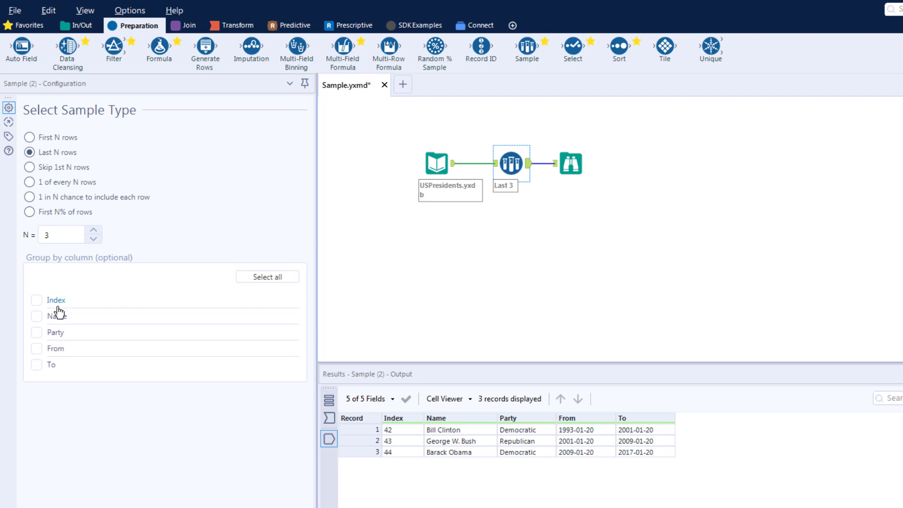
{"action": "left_click", "coordinate": [37, 333]}
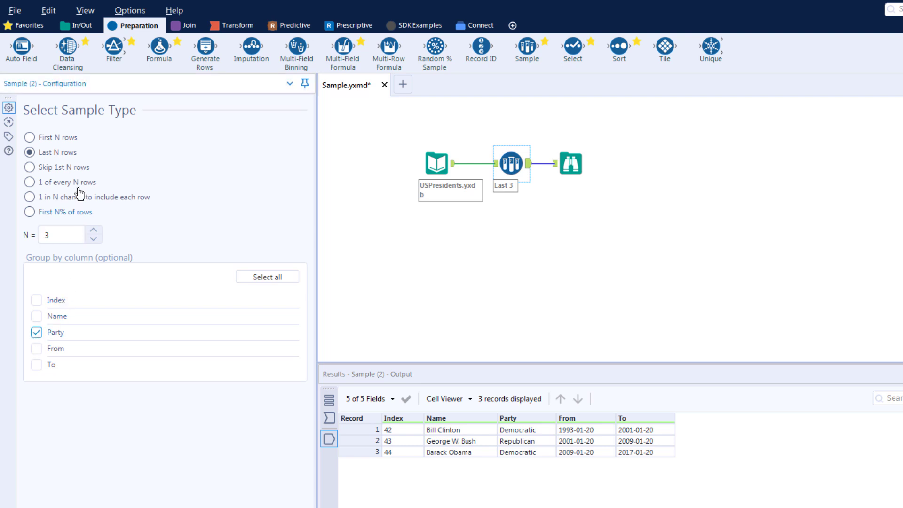
{"action": "left_click", "coordinate": [30, 138]}
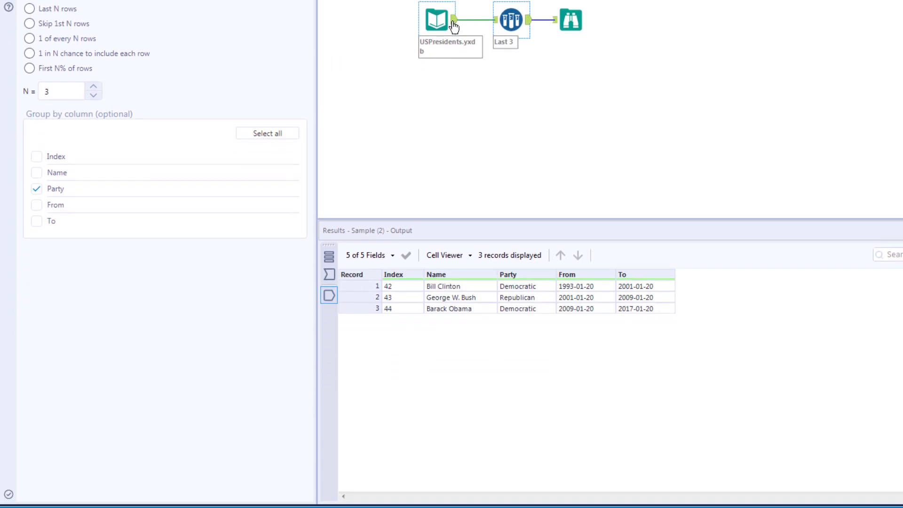
{"action": "left_click", "coordinate": [454, 26]}
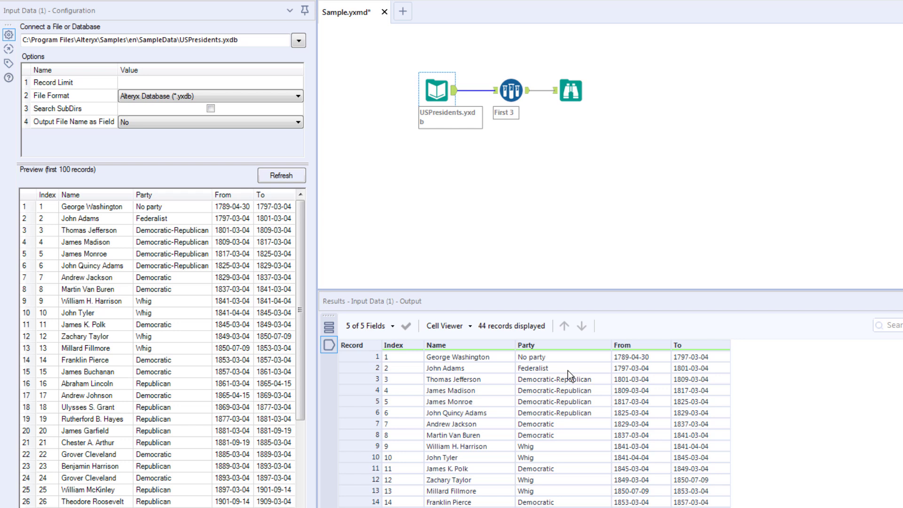
{"action": "key", "text": "ctrl+r"}
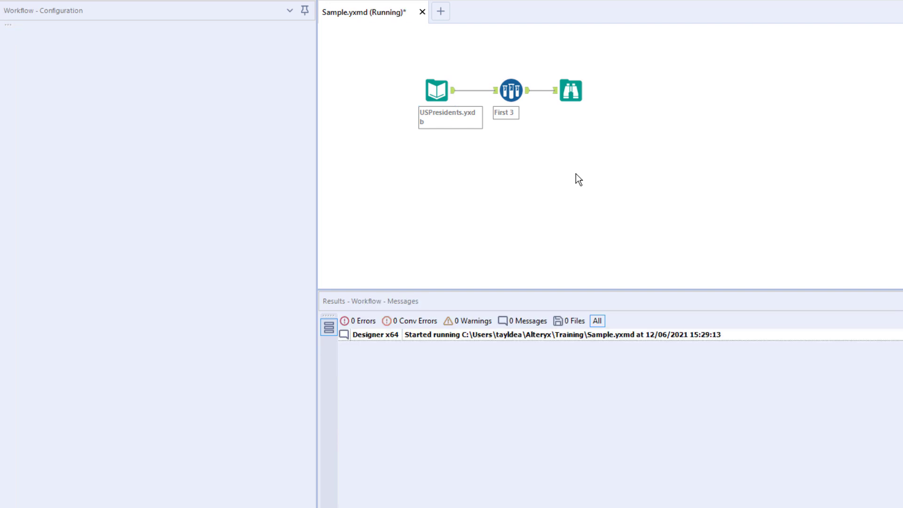
{"action": "left_click", "coordinate": [698, 300]}
{"action": "left_click", "coordinate": [571, 94]}
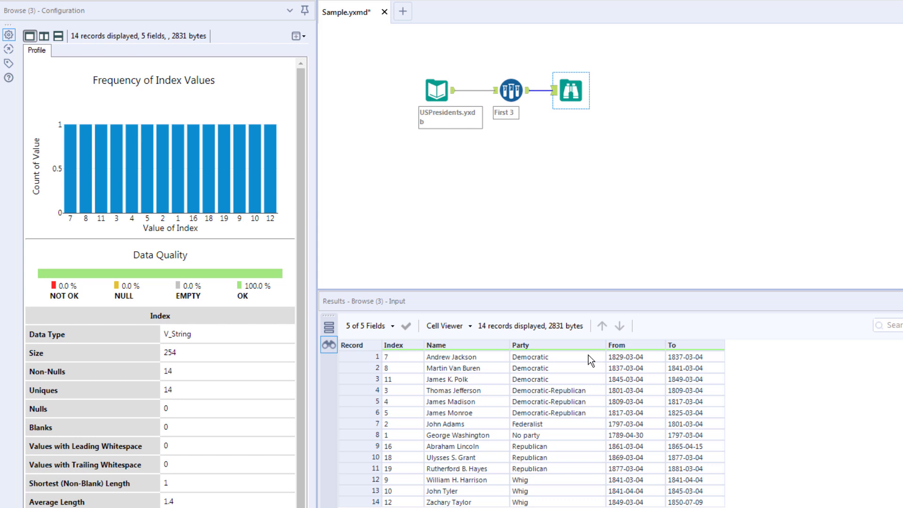
- Set the Sample tool to Skip 1st N rows with N = 10 and no Party grouping, and run the workflow
{"action": "left_click", "coordinate": [512, 91]}
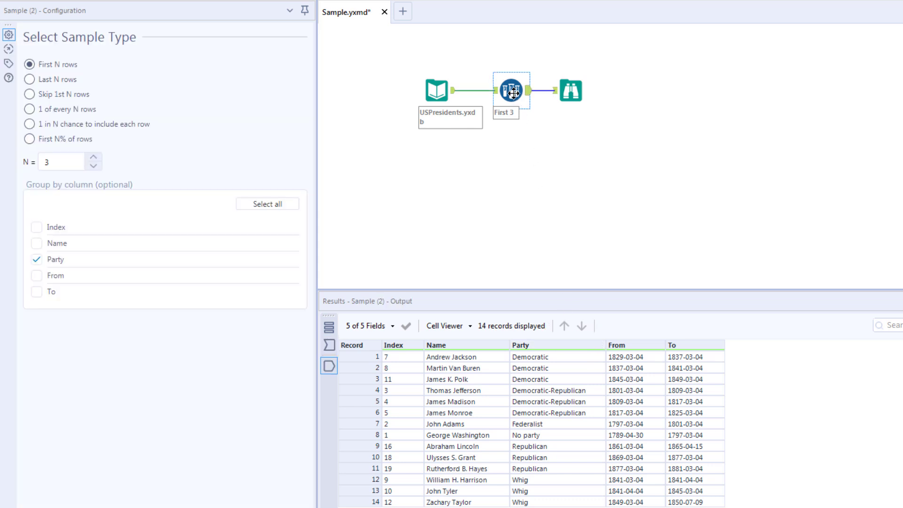
{"action": "left_click", "coordinate": [29, 95]}
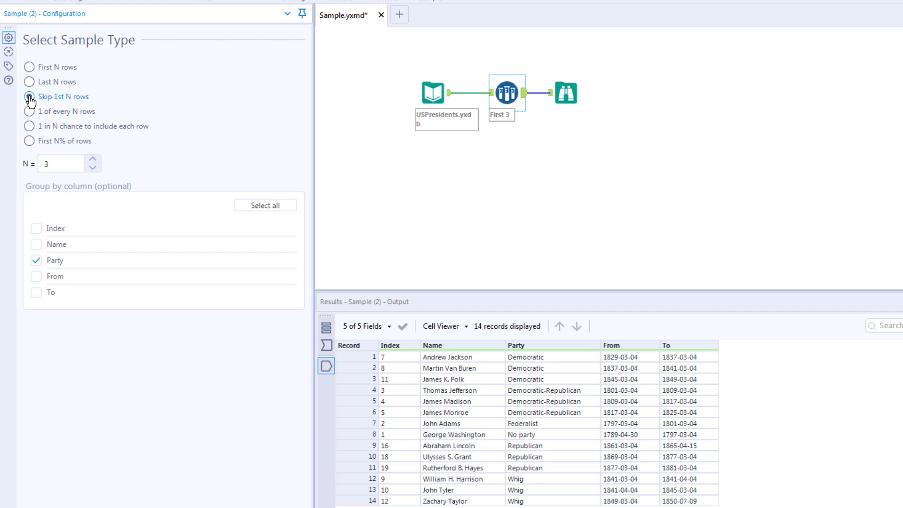
{"action": "left_click", "coordinate": [36, 261]}
{"action": "double_click", "coordinate": [53, 164]}
{"action": "type", "text": "10"}
{"action": "left_click", "coordinate": [513, 95]}
{"action": "key", "text": "ctrl+r"}
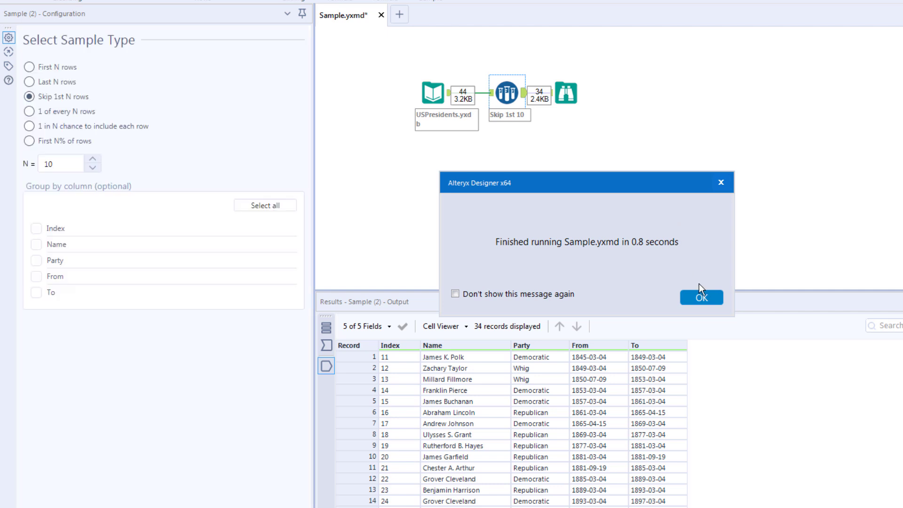
{"action": "left_click", "coordinate": [705, 296]}
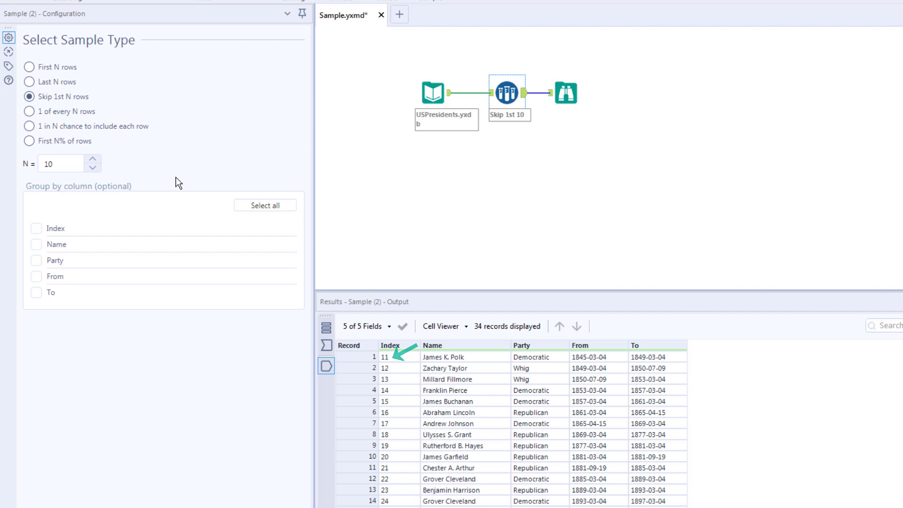
- Group the skipped-row sample by Party and rerun the workflow
{"action": "left_click", "coordinate": [36, 260]}
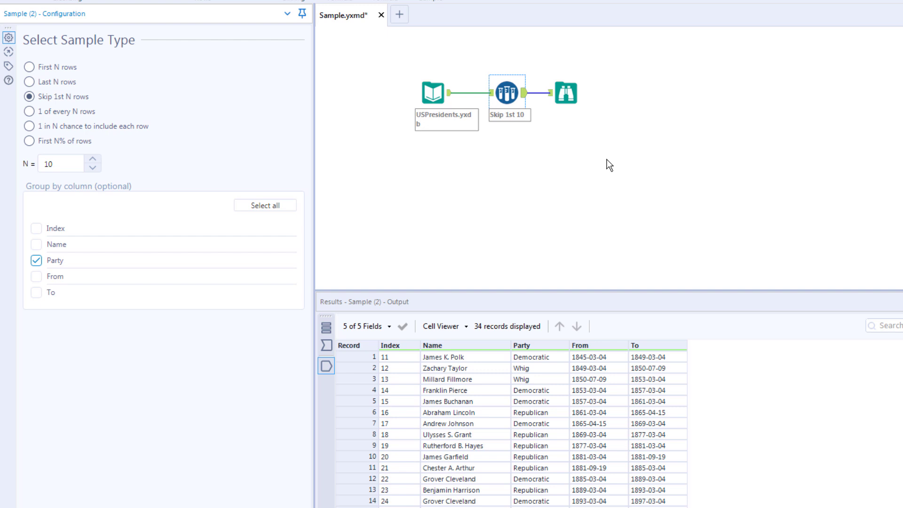
{"action": "key", "text": "ctrl+r"}
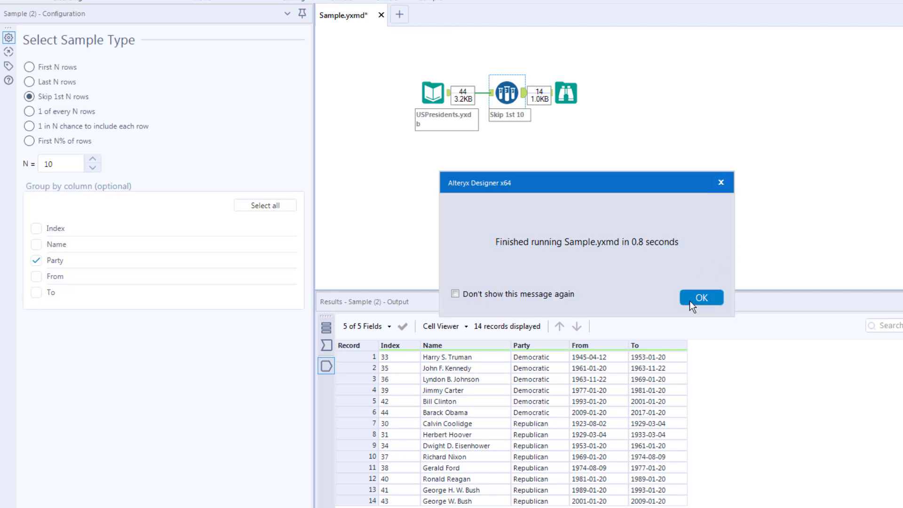
{"action": "left_click", "coordinate": [690, 301]}
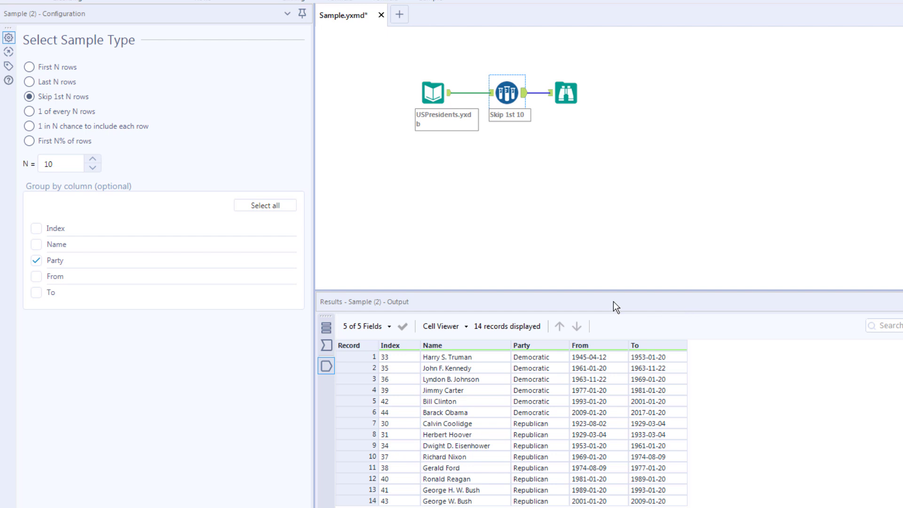
- Switch the Sample tool to 1 of every N rows, remove the Party grouping and run the workflow
{"action": "left_click", "coordinate": [29, 111]}
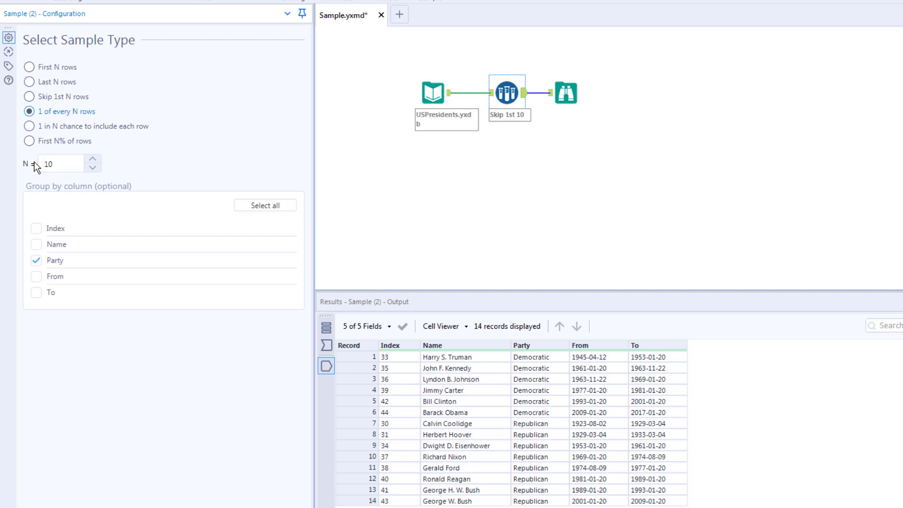
{"action": "left_click", "coordinate": [37, 261]}
{"action": "left_click", "coordinate": [504, 94]}
{"action": "key", "text": "ctrl+r"}
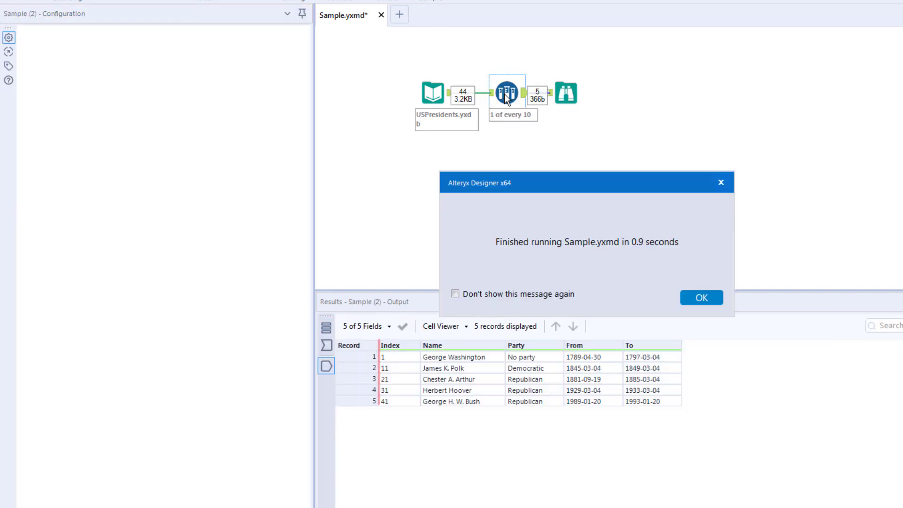
{"action": "left_click", "coordinate": [703, 298]}
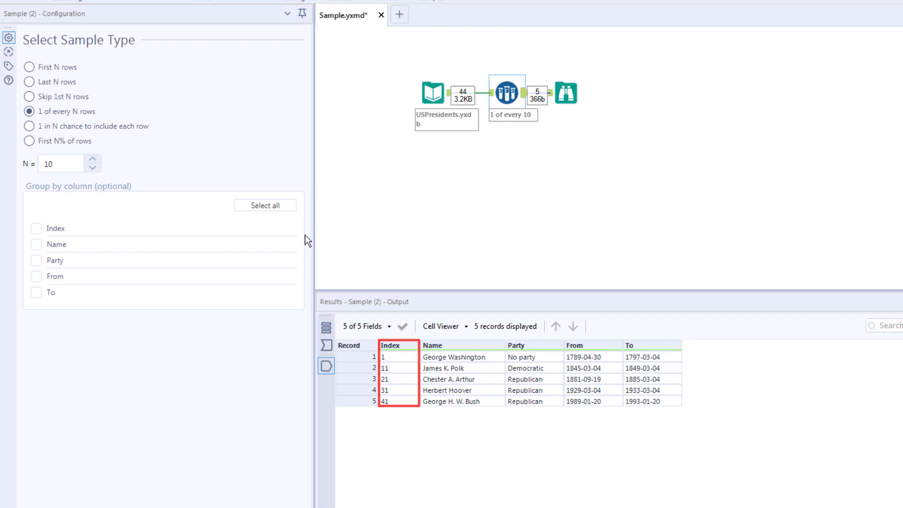
- Group the 1 of every N rows sample by Party and rerun the workflow
{"action": "left_click", "coordinate": [36, 260]}
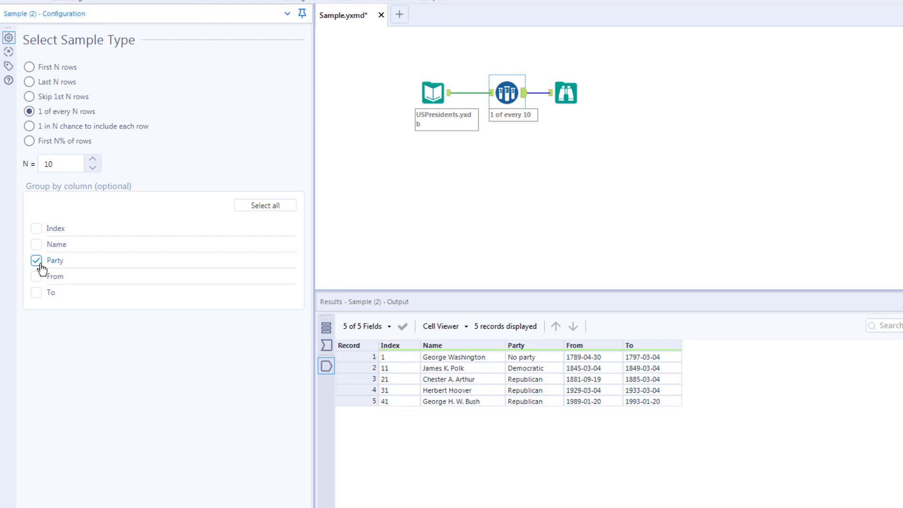
{"action": "left_click", "coordinate": [422, 239]}
{"action": "key", "text": "ctrl+r"}
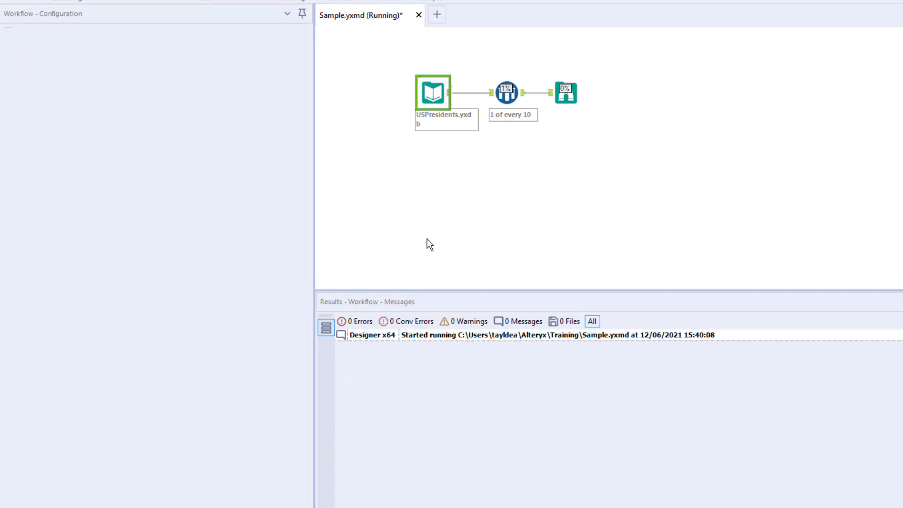
{"action": "left_click", "coordinate": [702, 298]}
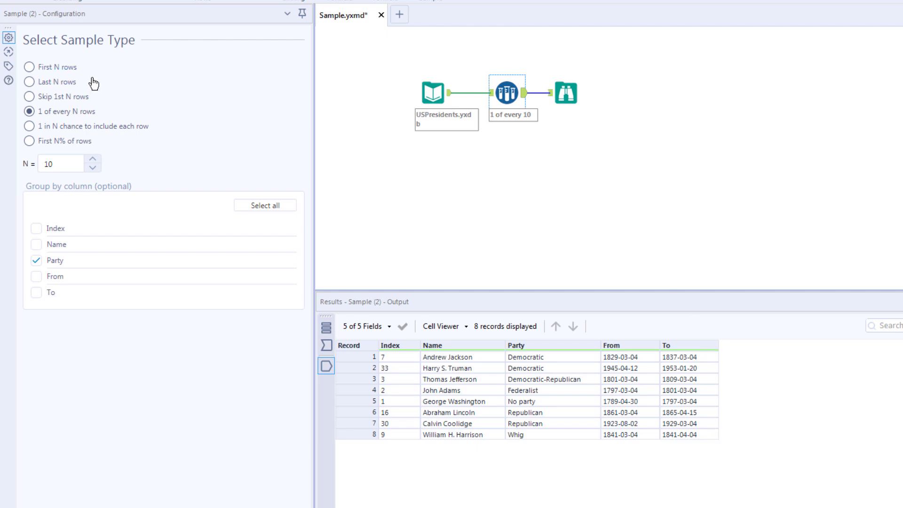
- Switch the Sample tool to 1 in N chance to include each row, remove the Party grouping and run the workflow
{"action": "left_click", "coordinate": [29, 127]}
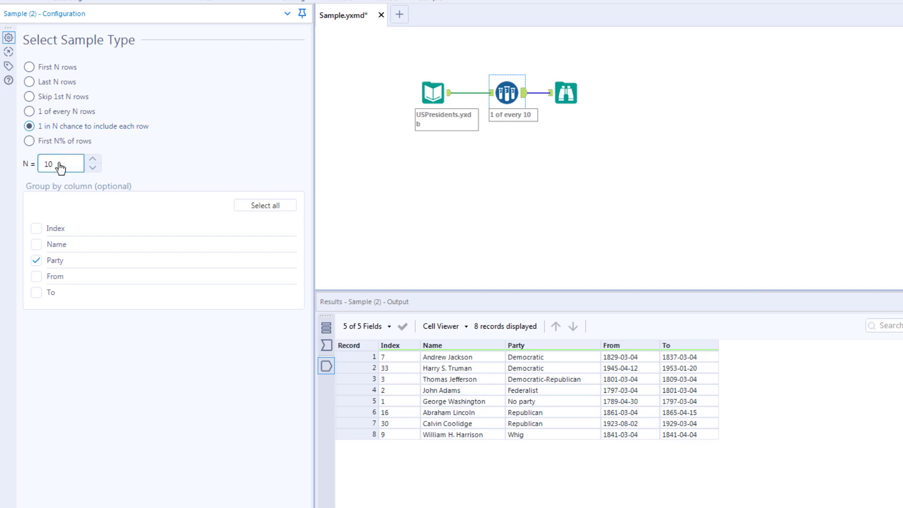
{"action": "left_click", "coordinate": [40, 264]}
{"action": "left_click", "coordinate": [506, 92]}
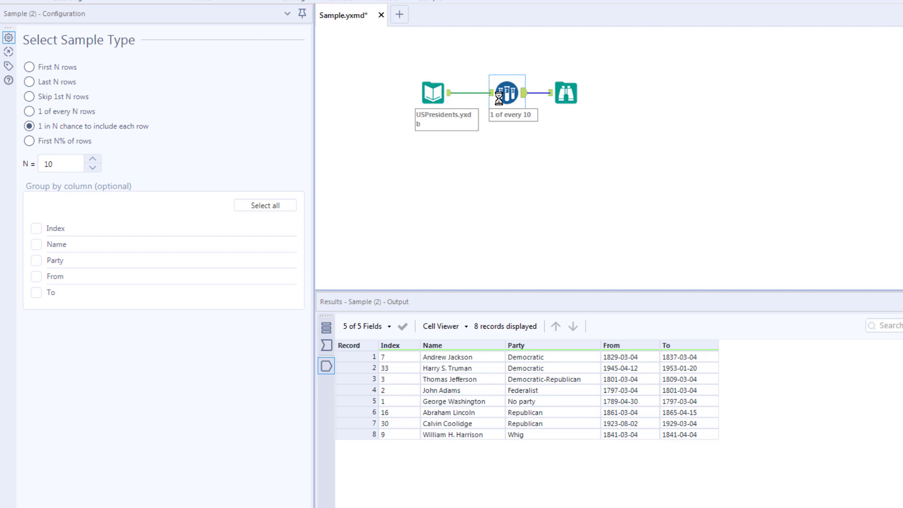
{"action": "key", "text": "ctrl+r"}
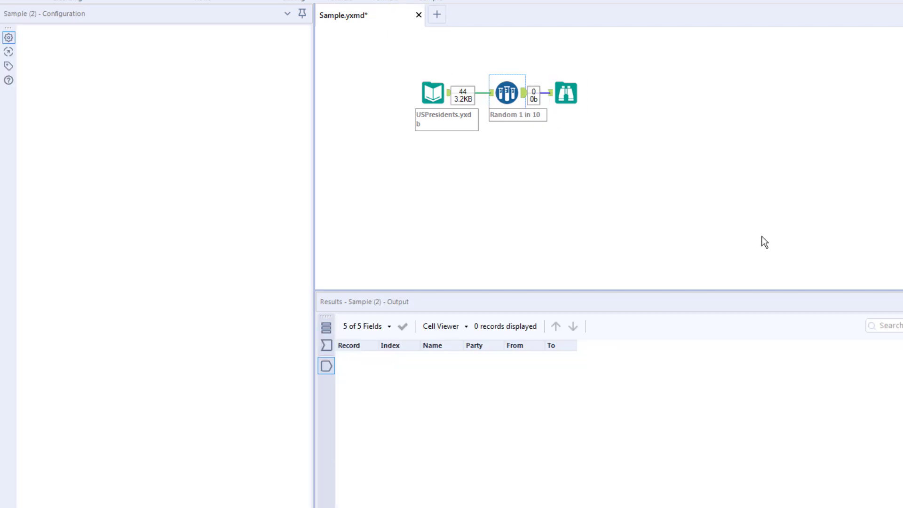
{"action": "left_click", "coordinate": [704, 300]}
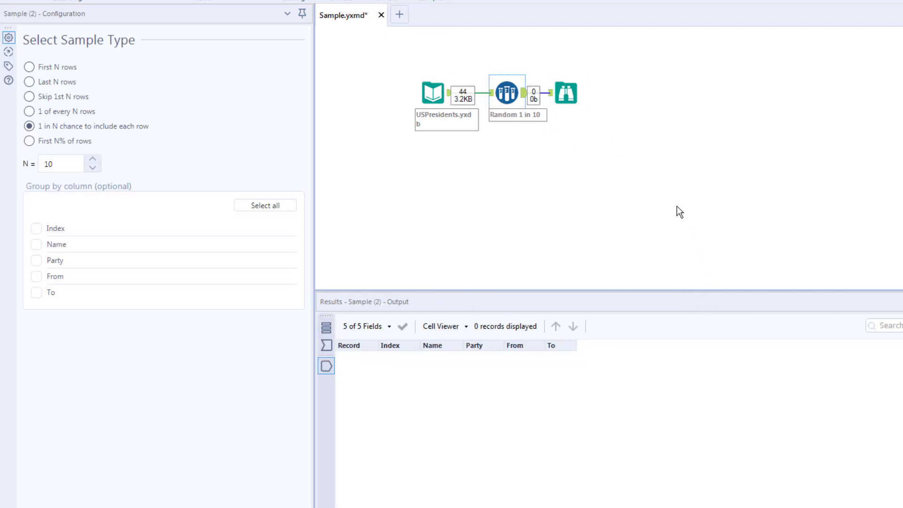
- Show the Browse tool's results and rerun the workflow five times to compare the random samples
{"action": "left_click", "coordinate": [570, 94]}
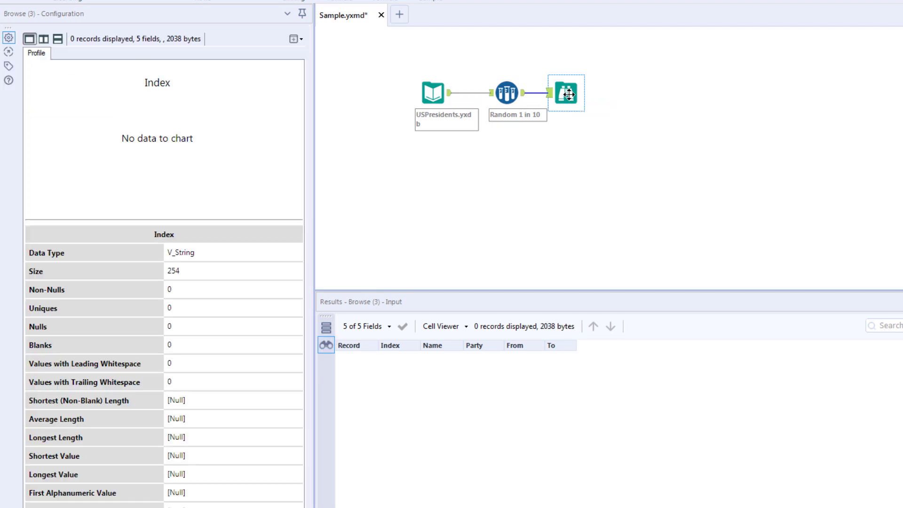
{"action": "key", "text": "ctrl+r"}
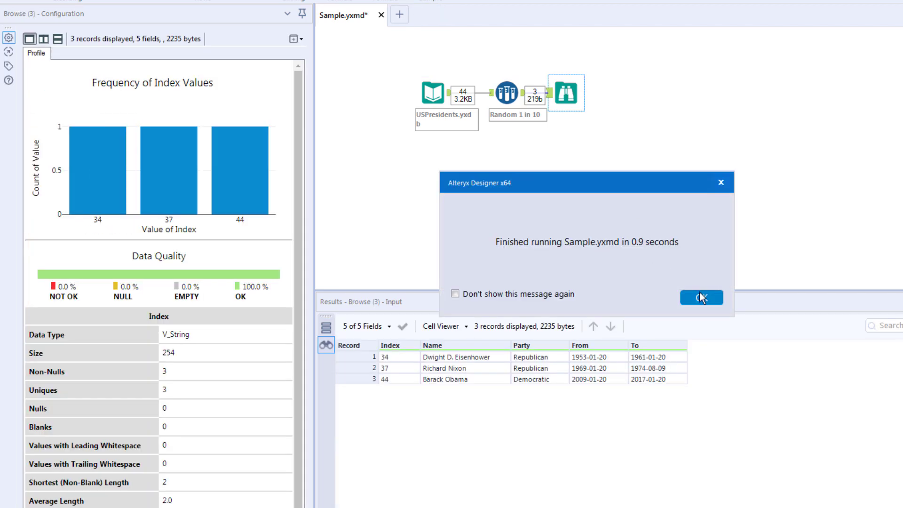
{"action": "left_click", "coordinate": [702, 297]}
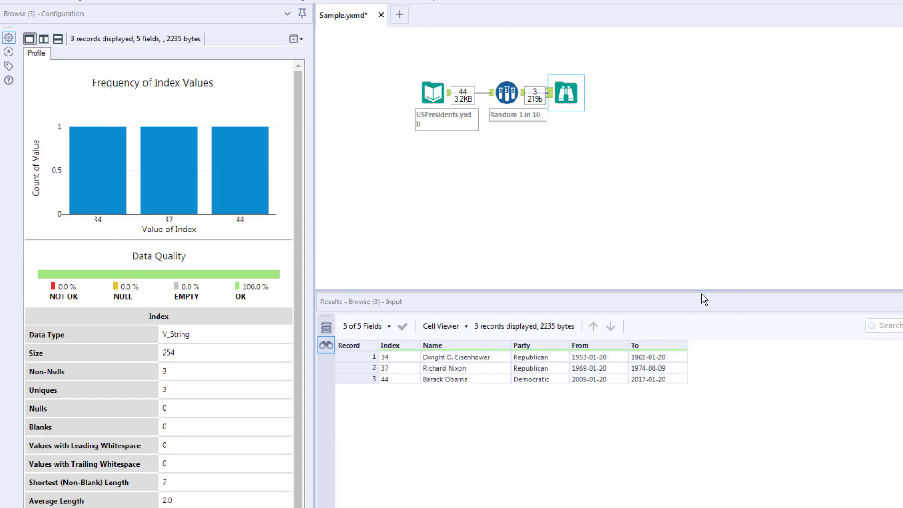
{"action": "key", "text": "ctrl+r"}
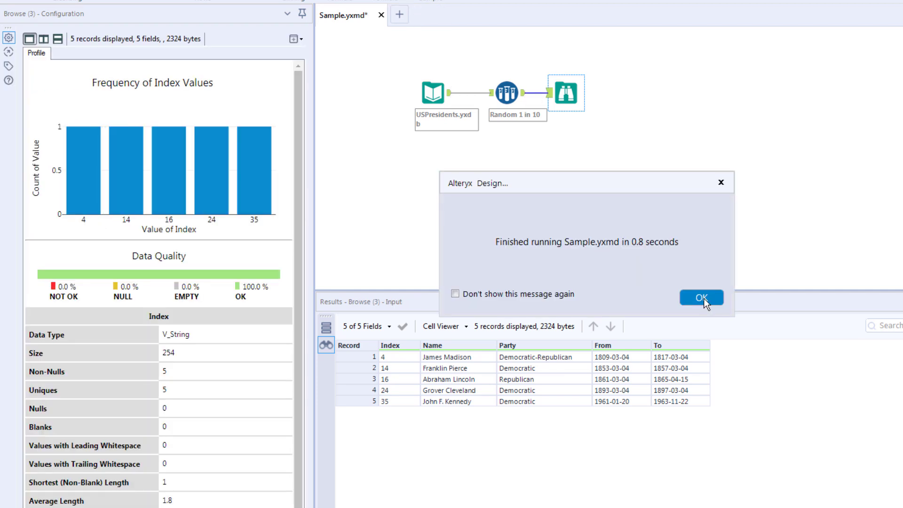
{"action": "left_click", "coordinate": [704, 299]}
{"action": "key", "text": "ctrl+r"}
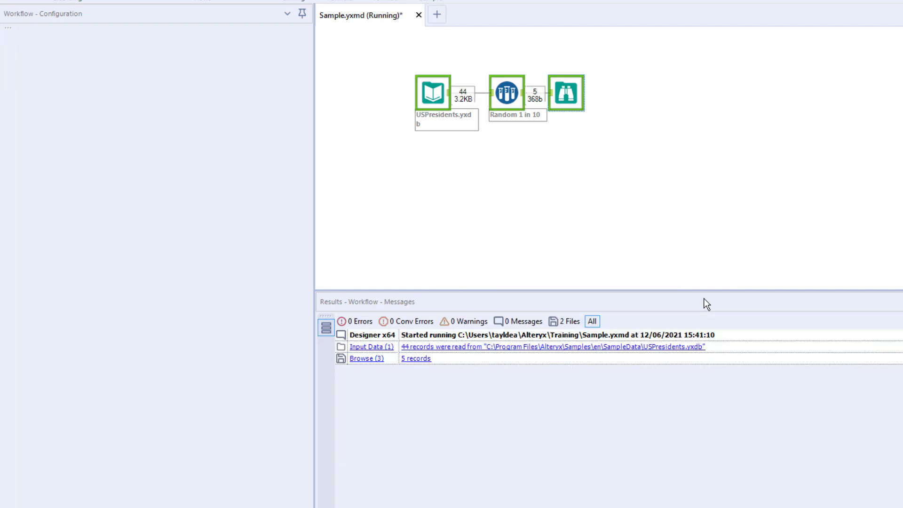
{"action": "left_click", "coordinate": [704, 298]}
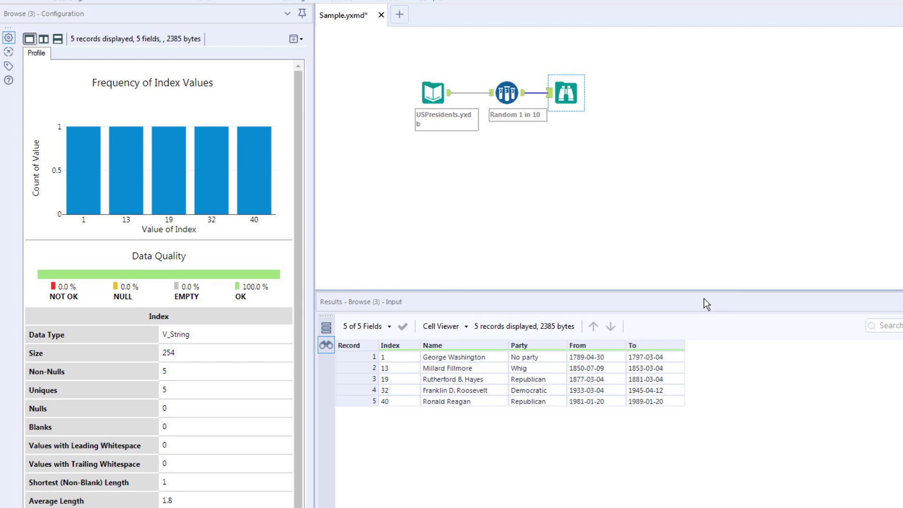
{"action": "key", "text": "ctrl+r"}
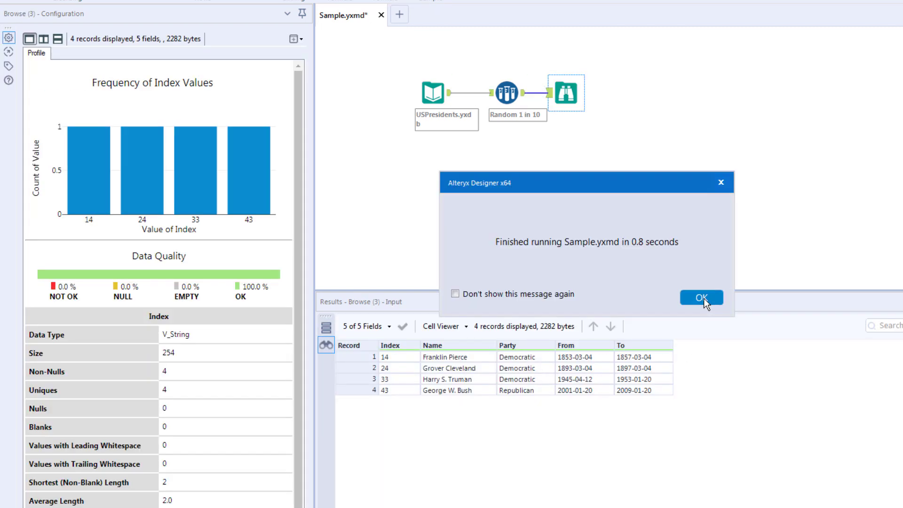
{"action": "left_click", "coordinate": [704, 298]}
{"action": "key", "text": "ctrl+r"}
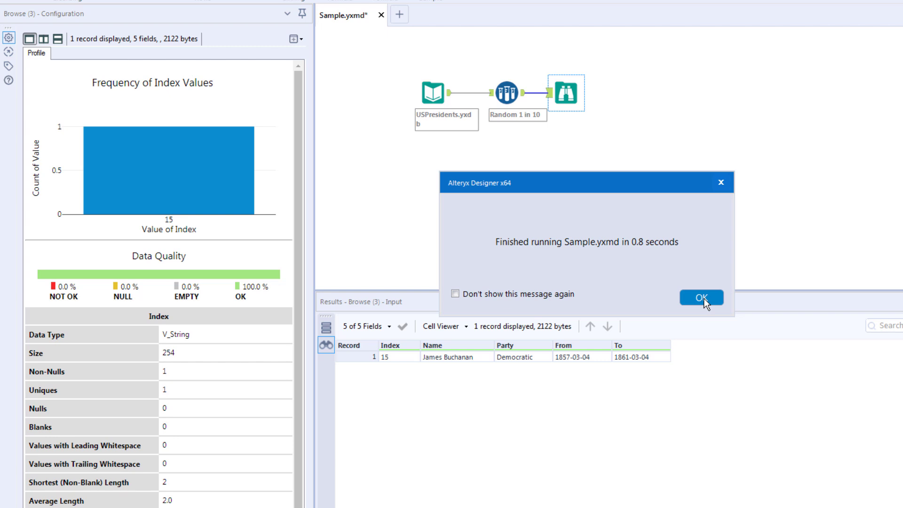
{"action": "left_click", "coordinate": [702, 299]}
- Switch the Sample tool to First N% of rows with N = 10 and run the workflow
{"action": "left_click", "coordinate": [510, 97]}
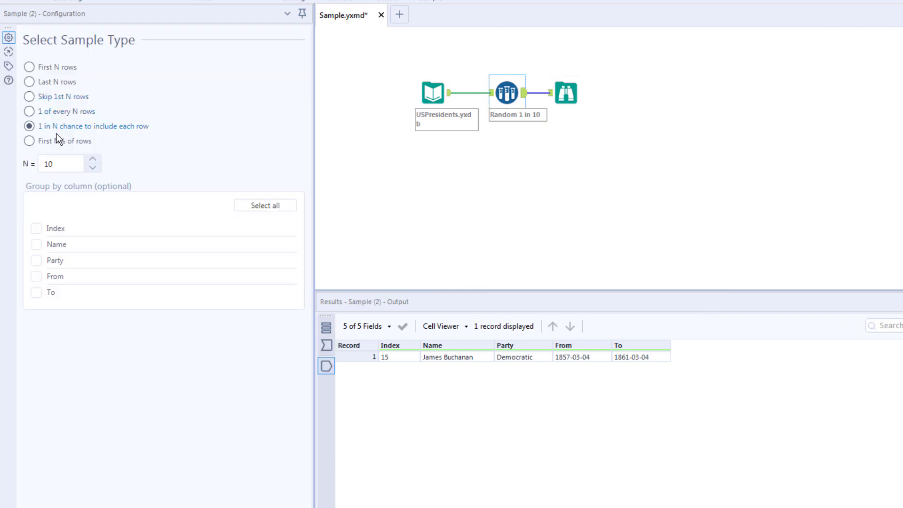
{"action": "left_click", "coordinate": [30, 142]}
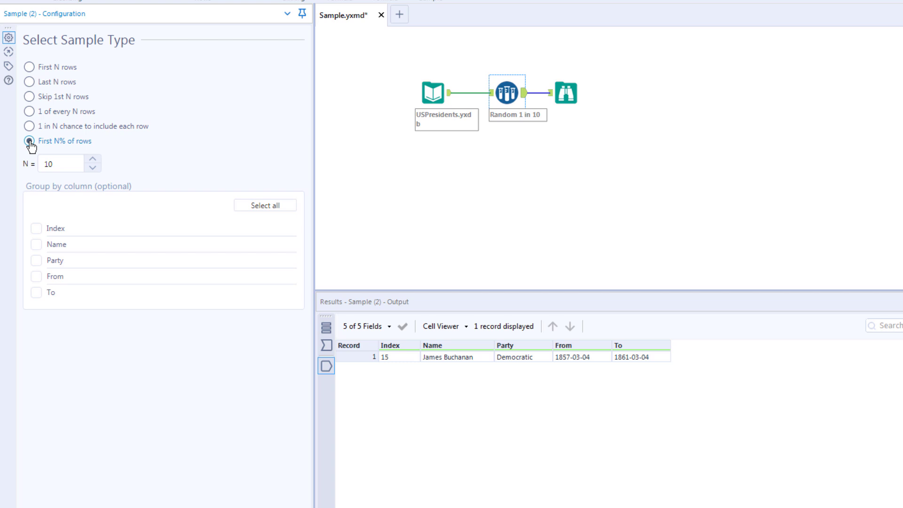
{"action": "left_click", "coordinate": [508, 93]}
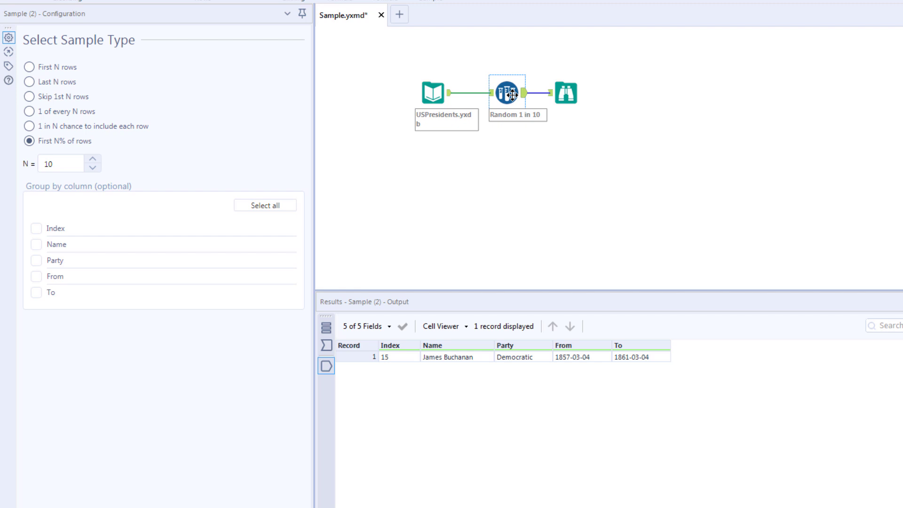
{"action": "key", "text": "ctrl+r"}
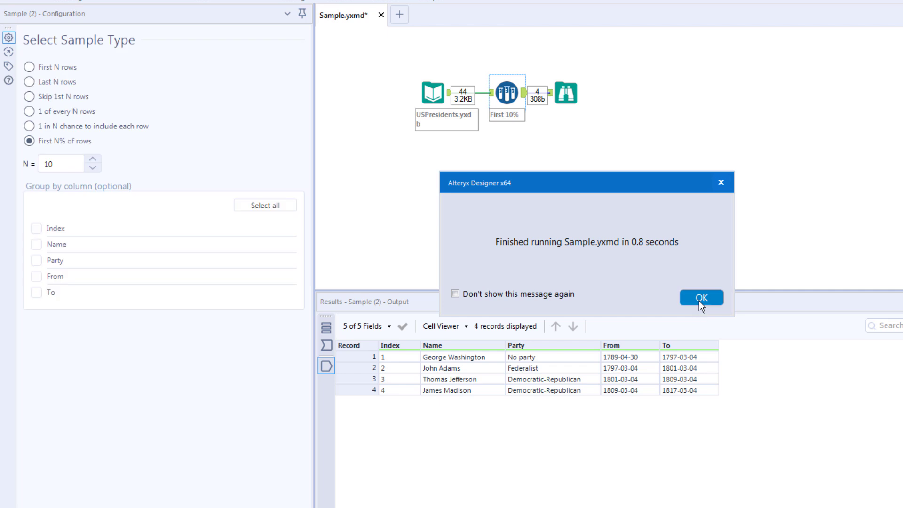
{"action": "left_click", "coordinate": [700, 300]}
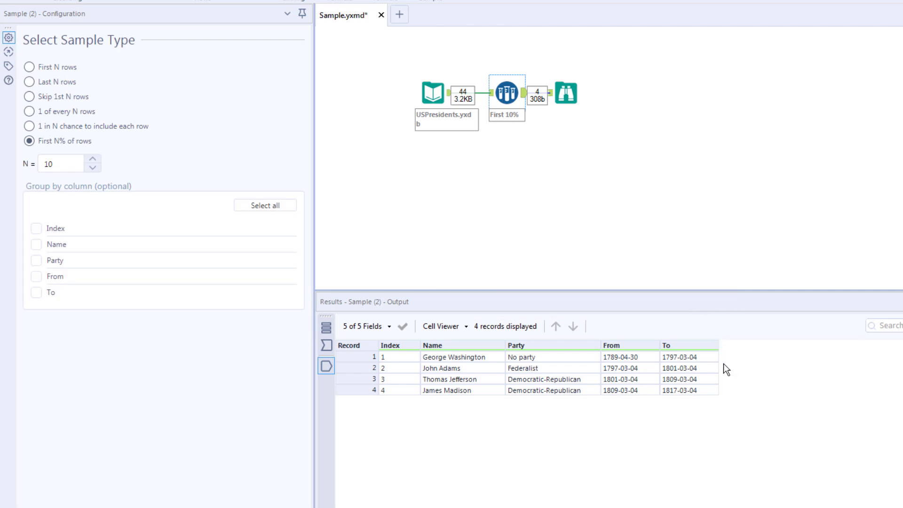